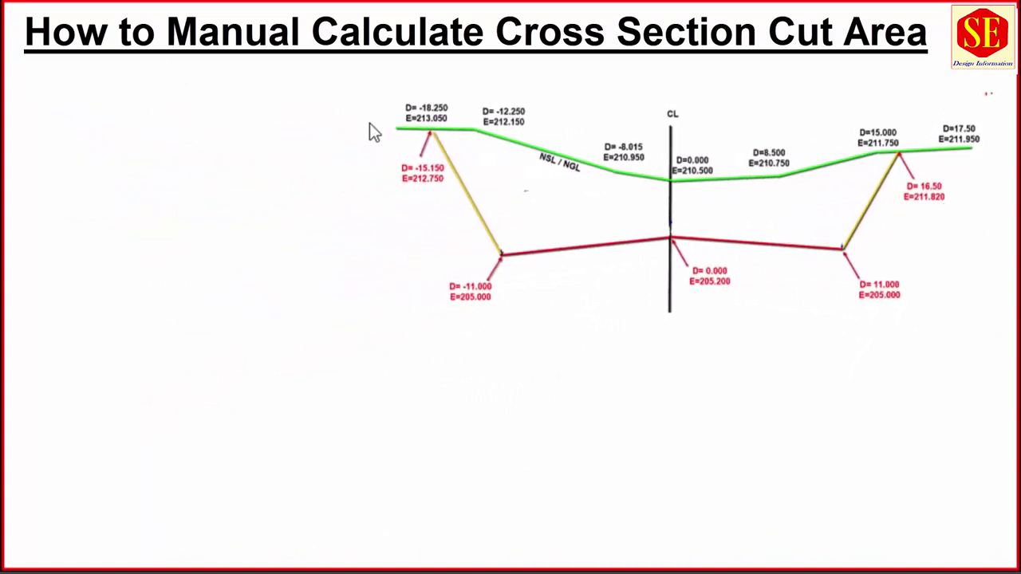
Step: Delete the D= -18.250 E=213.050 point label from the slide
left_click(420, 112)
key("Delete")
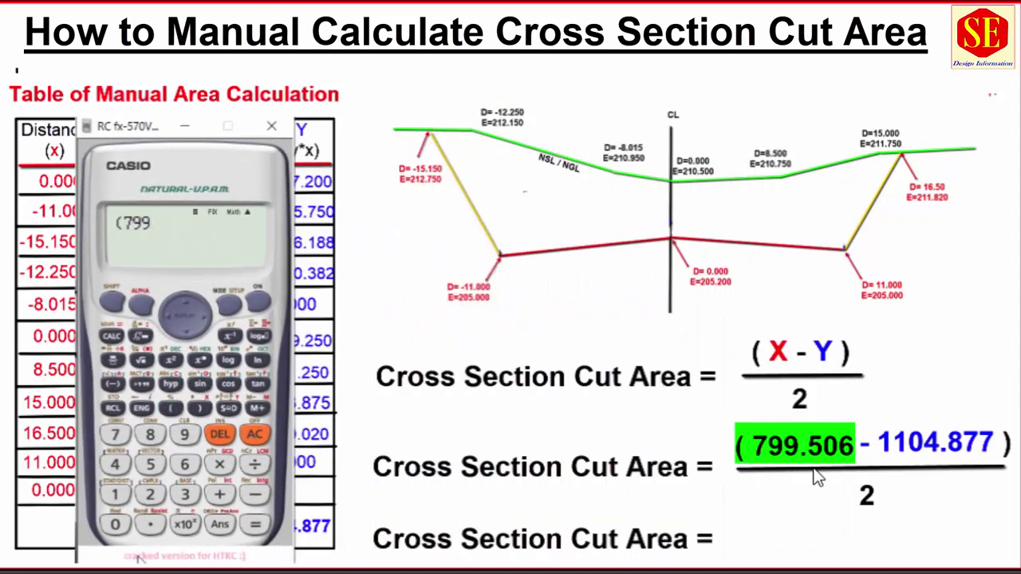
Step: Complete (799.506-1104.877)/2 in the Casio emulator and evaluate it to −152.6855
type(".506-")
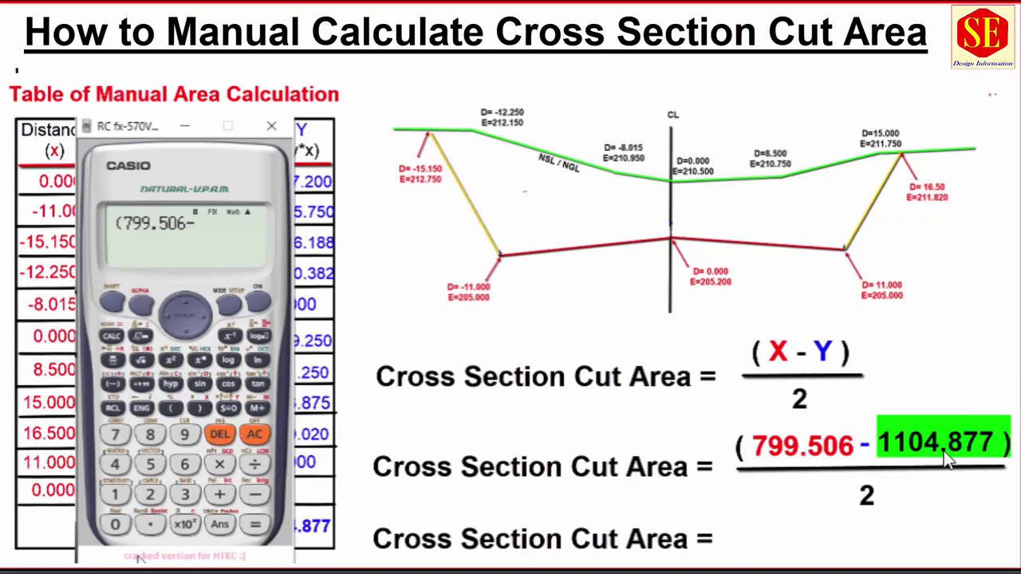
type("1104")
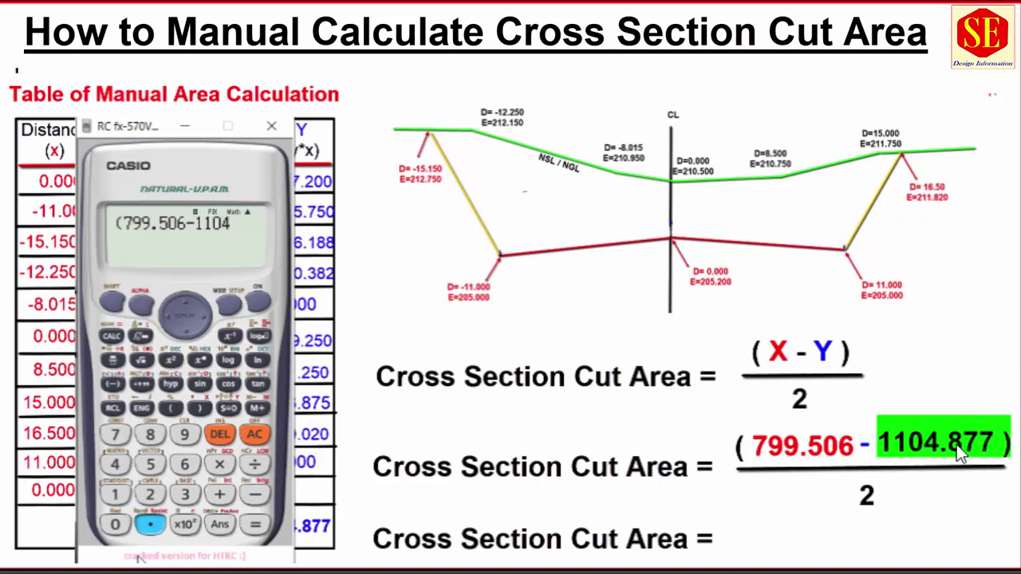
type(".877")
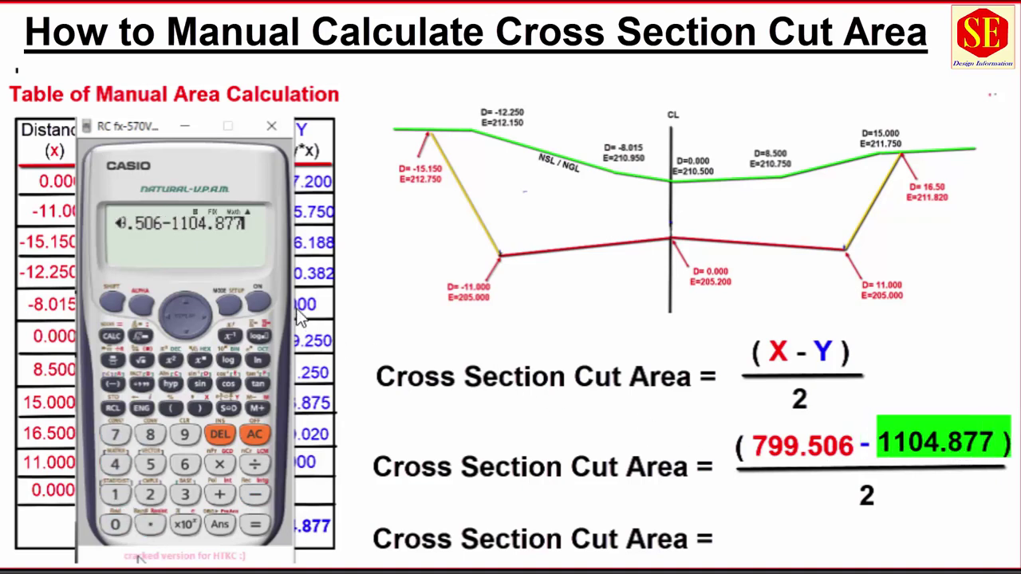
type(")/2")
key("Return")
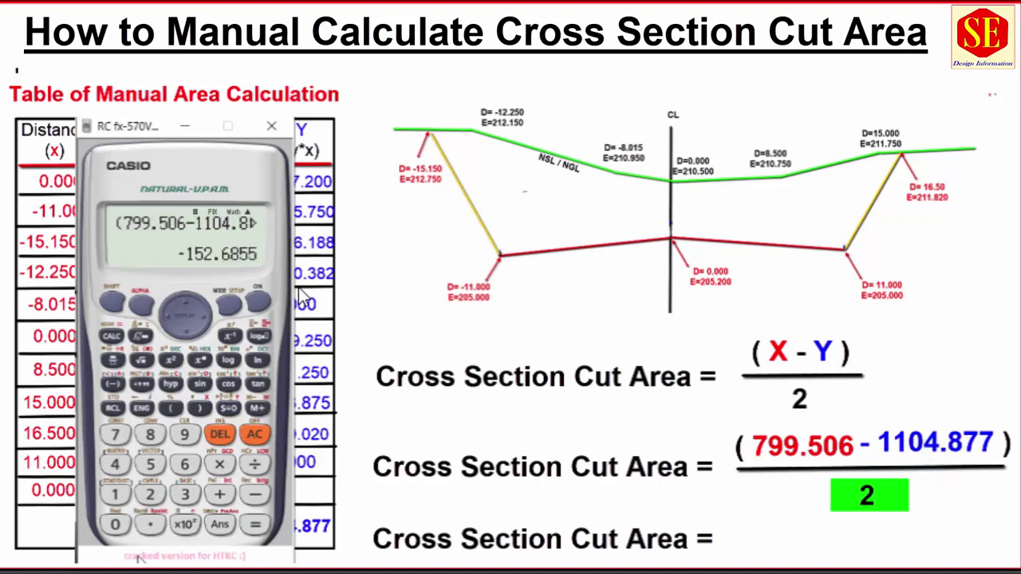